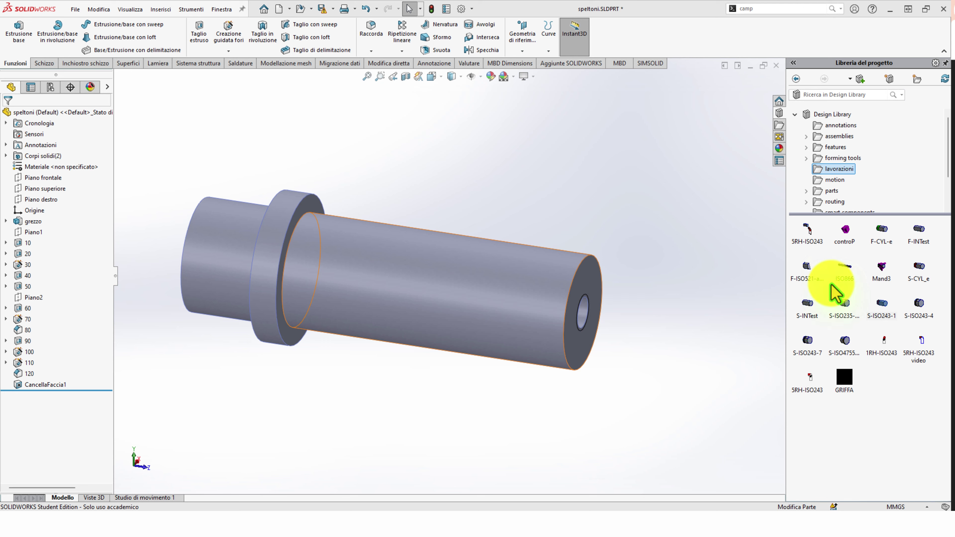
Step: Try placing the ISO866 machining on the shaft, then dismiss the S-ISO243-1 preview
mouse_move(831, 285)
left_mouse_down()
mouse_move(537, 323)
mouse_move(547, 338)
left_mouse_up()
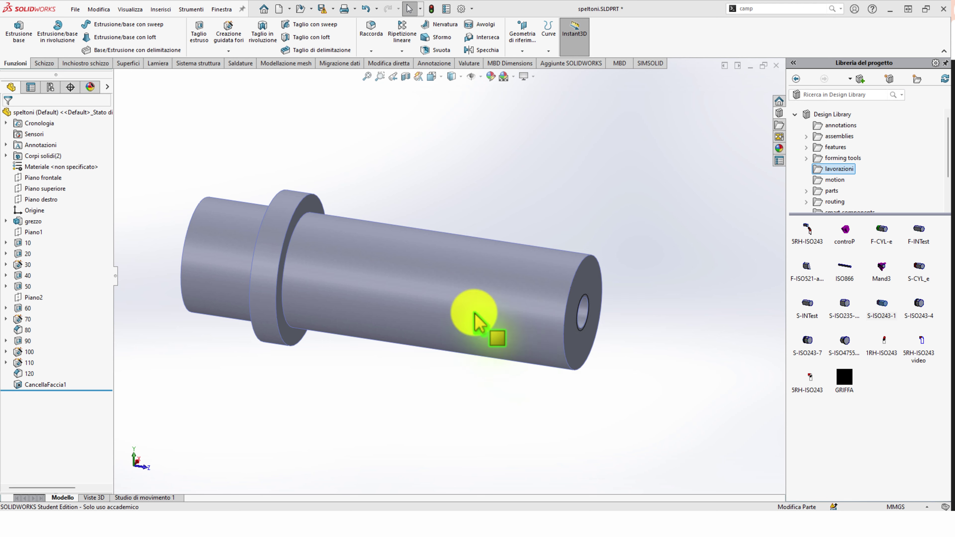
scroll(489, 316, "down", 3)
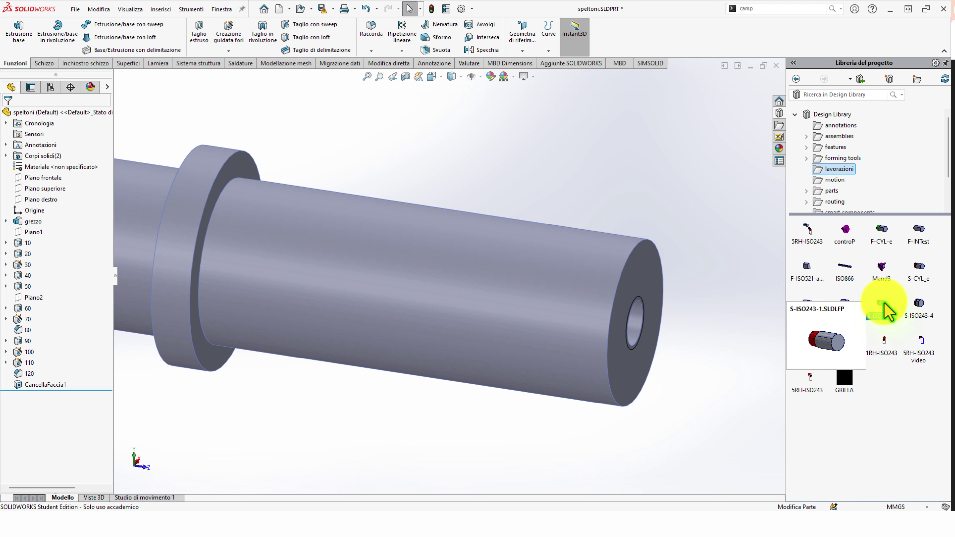
left_click(900, 401)
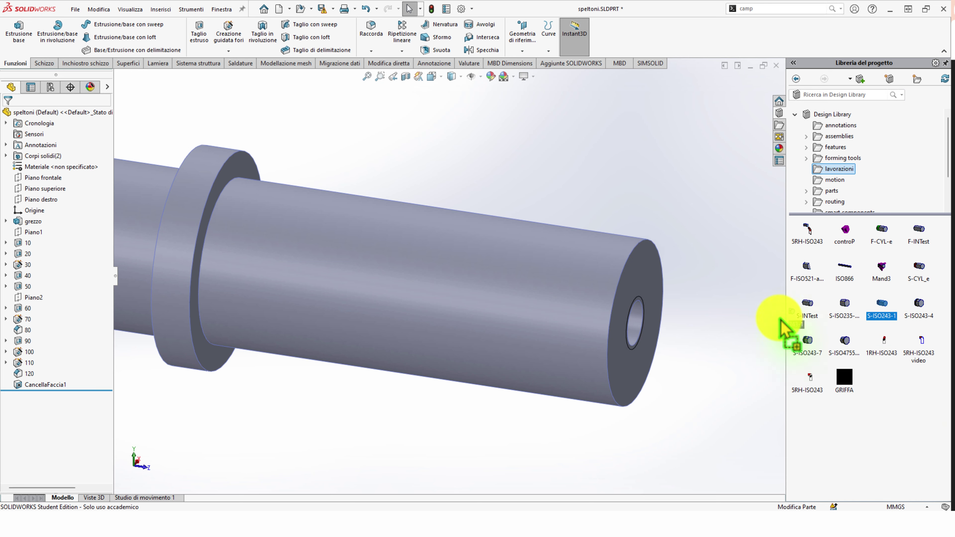
Step: Drop S-ISO243-1 on the shaft, referenced to the end-face and shoulder edges
left_click_drag(882, 303, 669, 355)
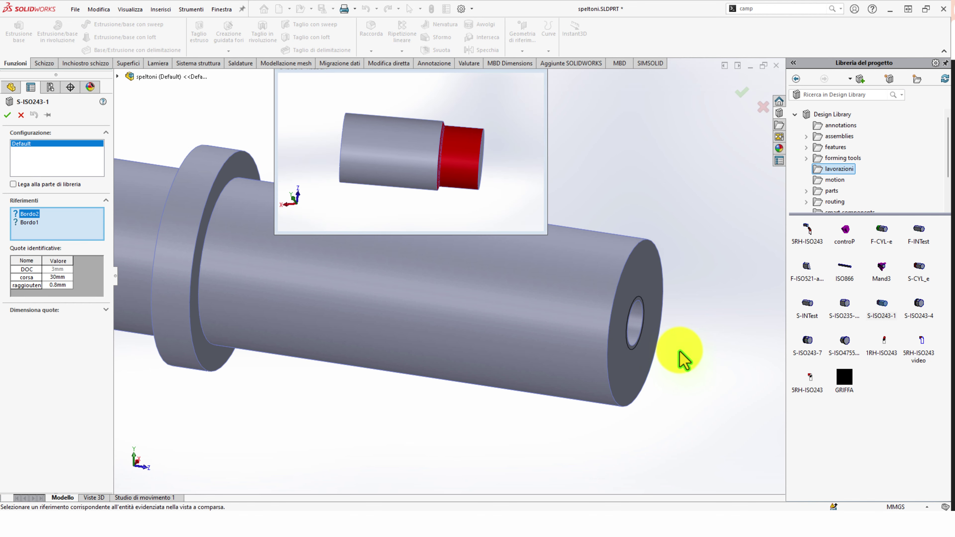
left_click(612, 324)
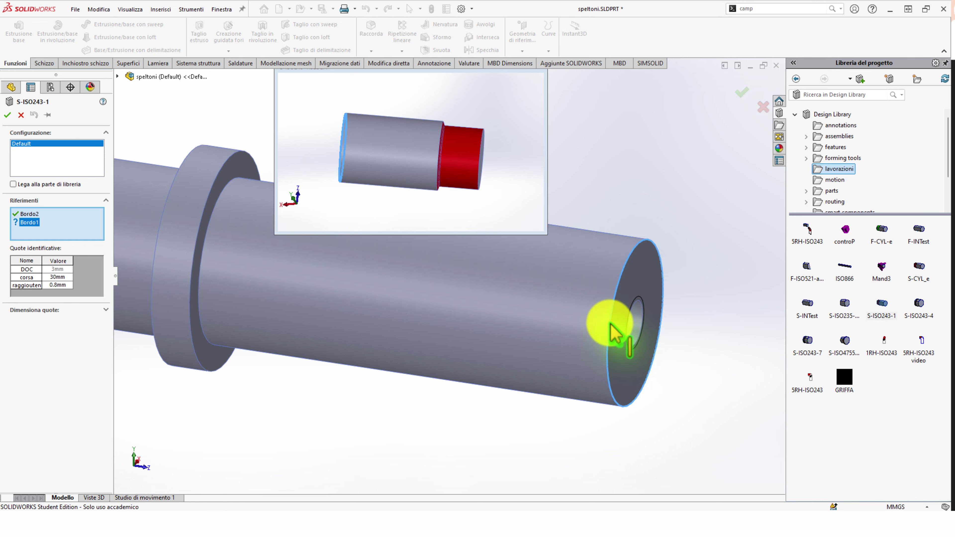
left_click(209, 372)
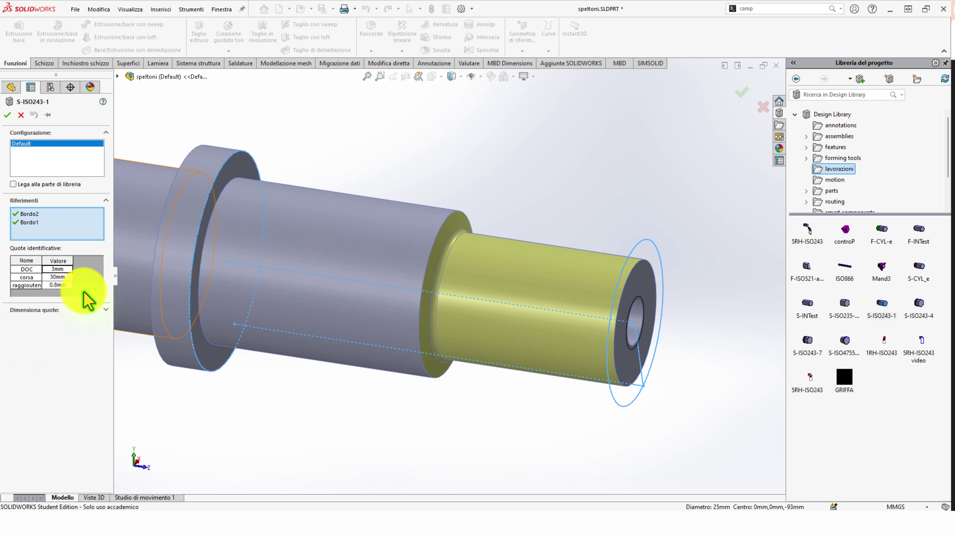
left_click(9, 116)
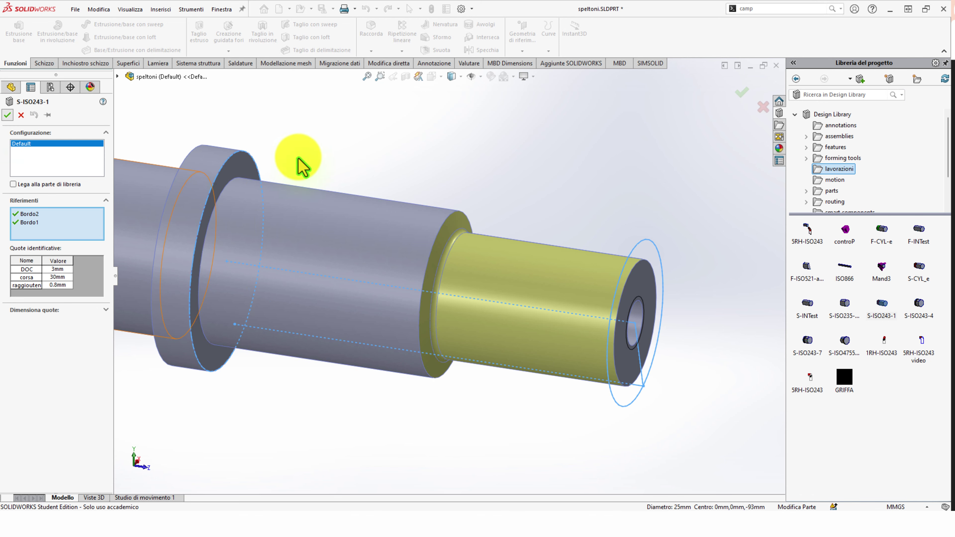
Step: Orbit and zoom out to inspect the new S-ISO243-1<1> feature
mouse_move(356, 150)
middle_mouse_down()
mouse_move(561, 141)
mouse_move(507, 155)
mouse_move(515, 145)
mouse_move(486, 241)
middle_mouse_up()
scroll(458, 242, "down", 2)
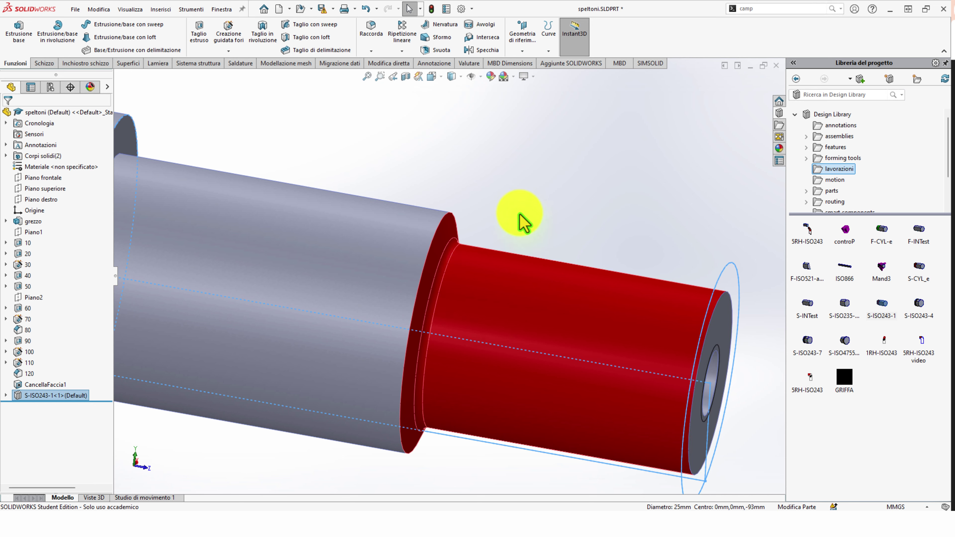
left_click(533, 194)
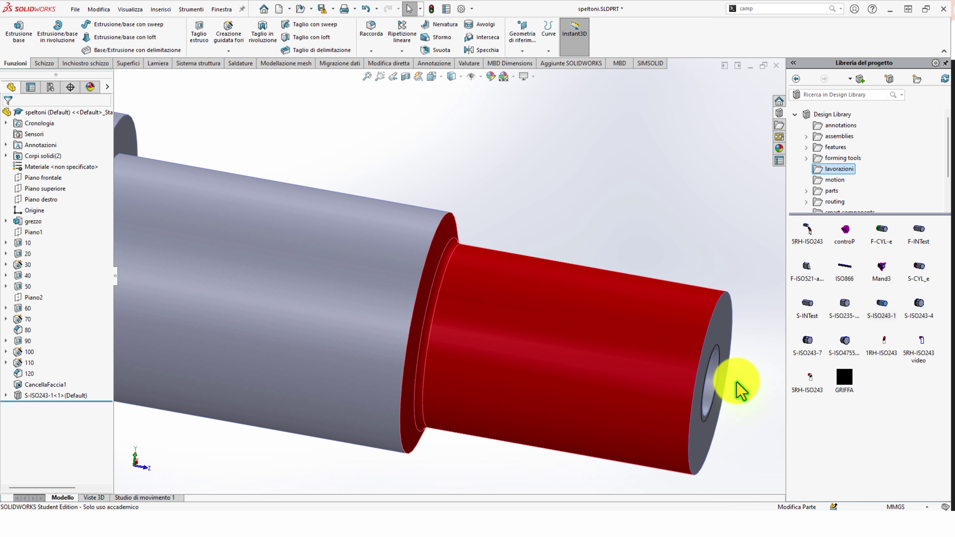
mouse_move(841, 341)
left_mouse_down()
mouse_move(650, 348)
mouse_move(638, 244)
left_mouse_up()
scroll(639, 331, "up", 2)
scroll(638, 263, "up", 1)
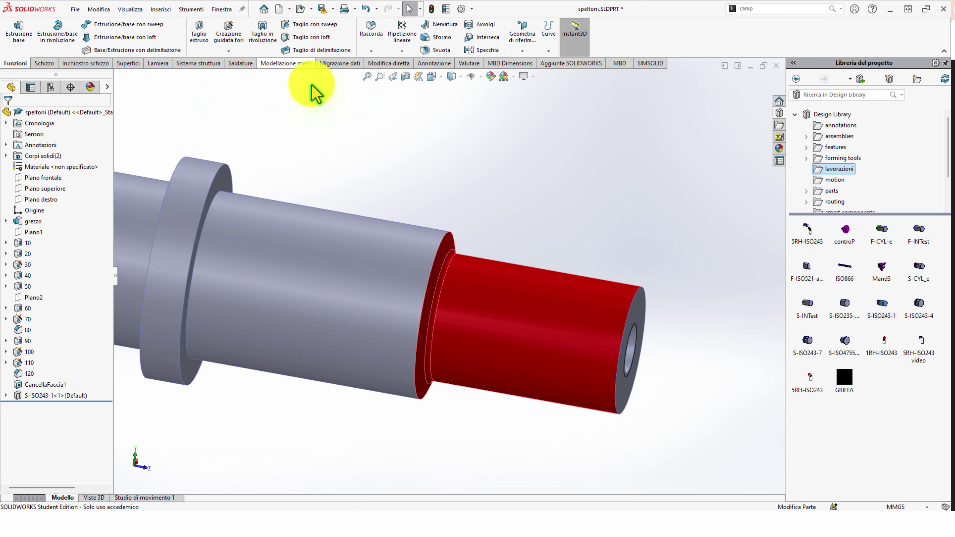
Step: Measure the turned step's edges (25 mm, 19 mm diameters, 29.5 mm apart), then close Misura
left_click(470, 63)
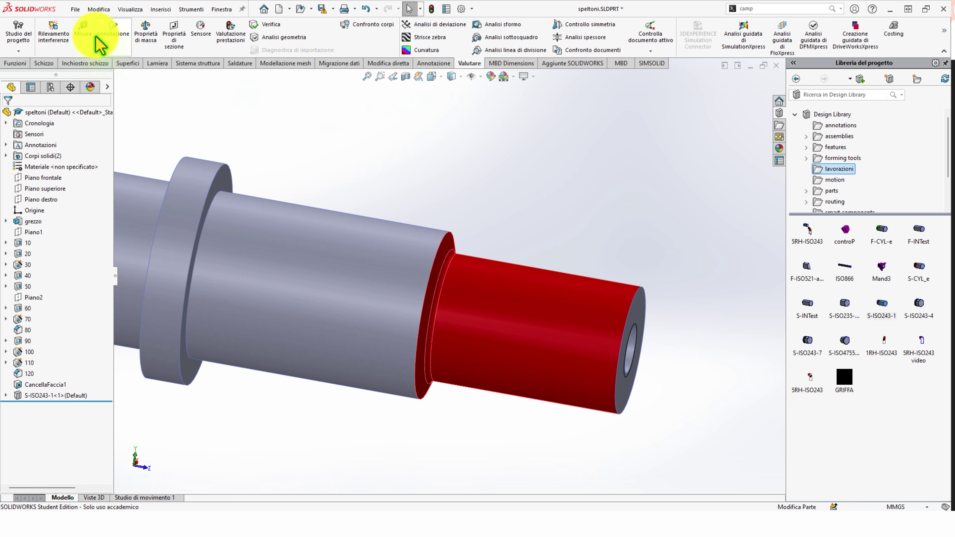
left_click(84, 32)
left_click(448, 234)
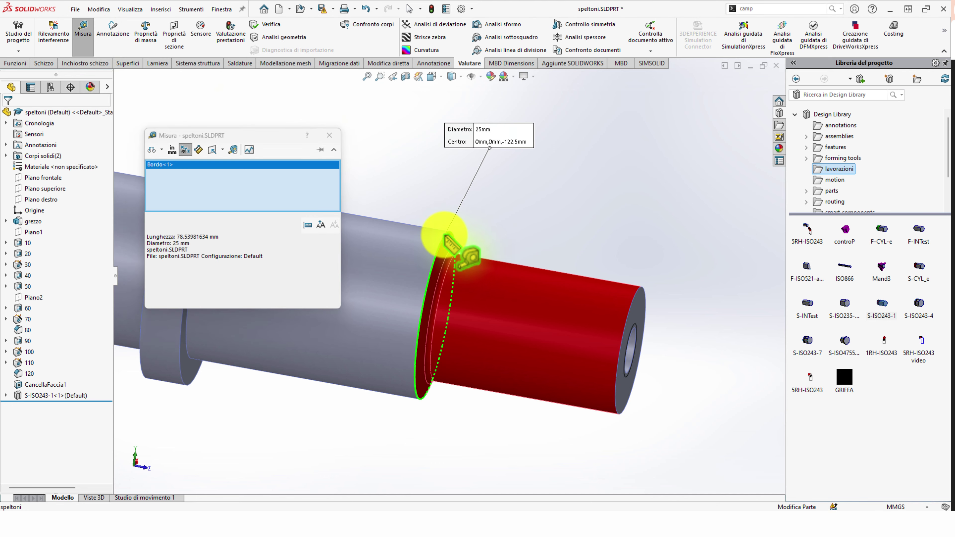
left_click(637, 297)
mouse_move(622, 304)
middle_mouse_down()
mouse_move(539, 250)
mouse_move(557, 192)
mouse_move(552, 213)
mouse_move(566, 223)
middle_mouse_up()
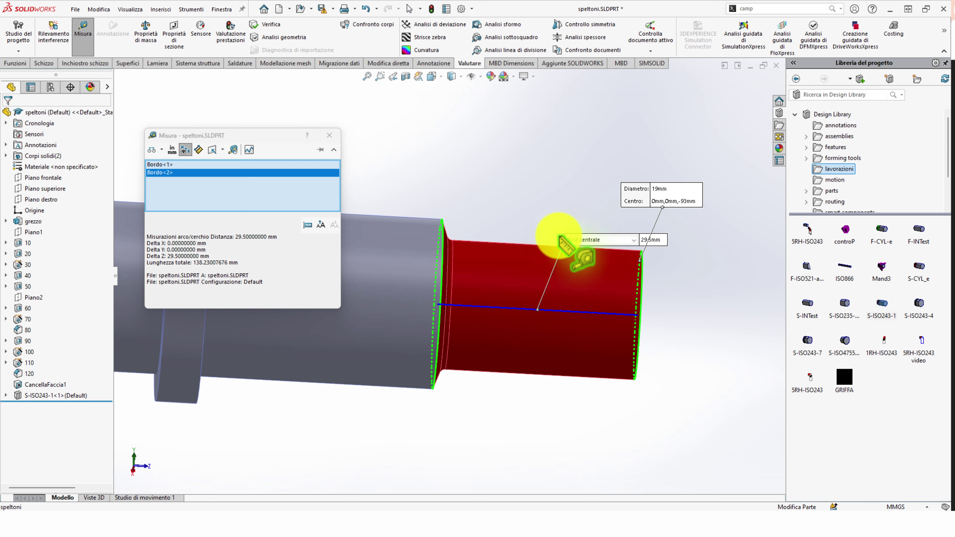
left_click(329, 135)
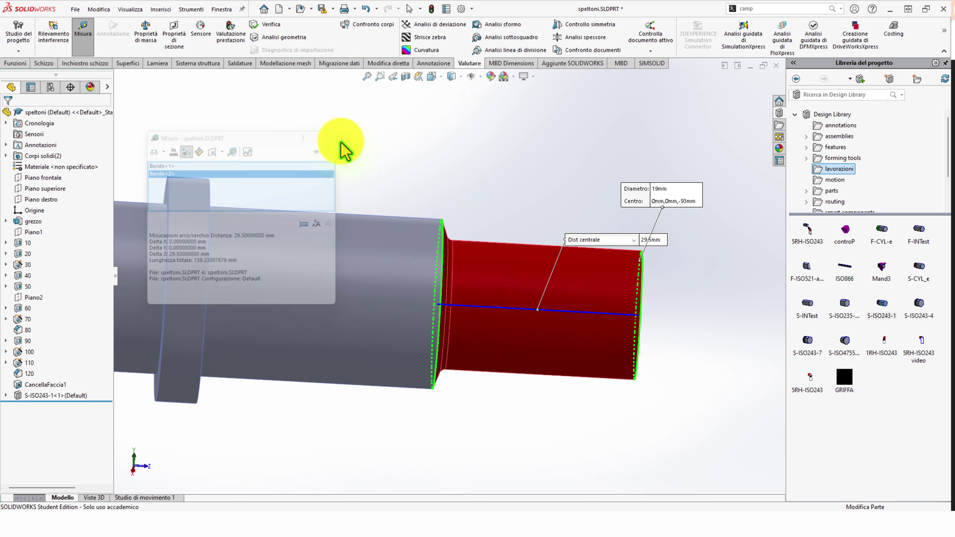
mouse_move(489, 207)
middle_mouse_down()
mouse_move(468, 213)
mouse_move(477, 222)
middle_mouse_up()
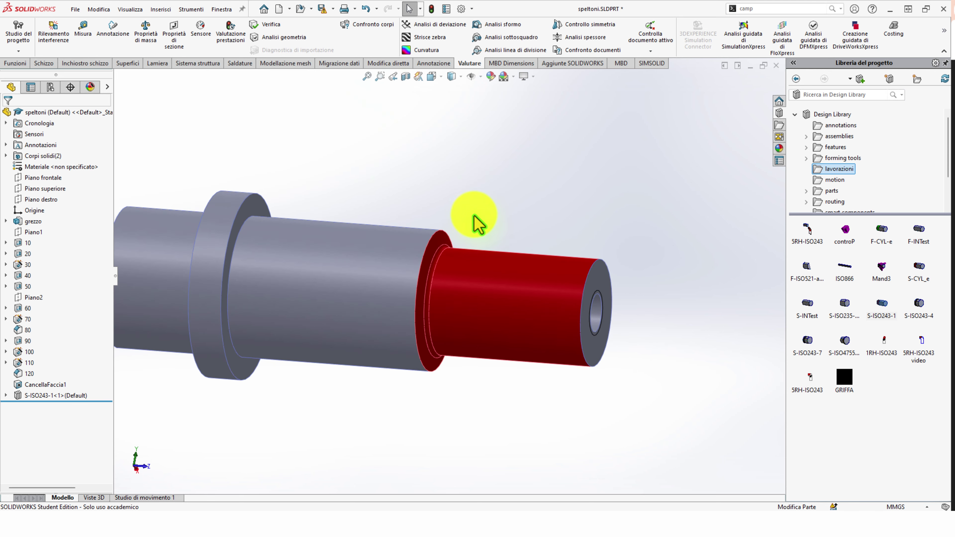
Step: Switch to the shaft's drawing sheet
key("ctrl+Tab")
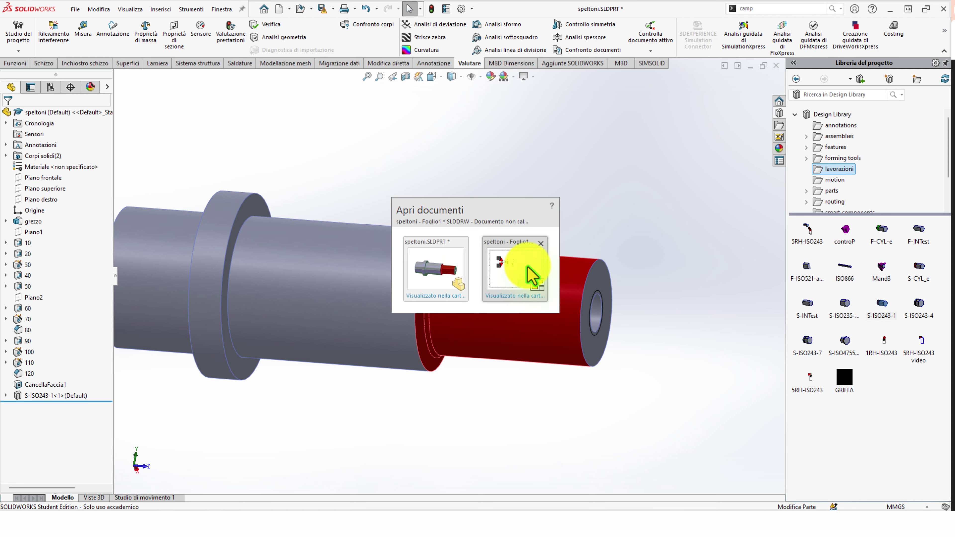
left_click(531, 271)
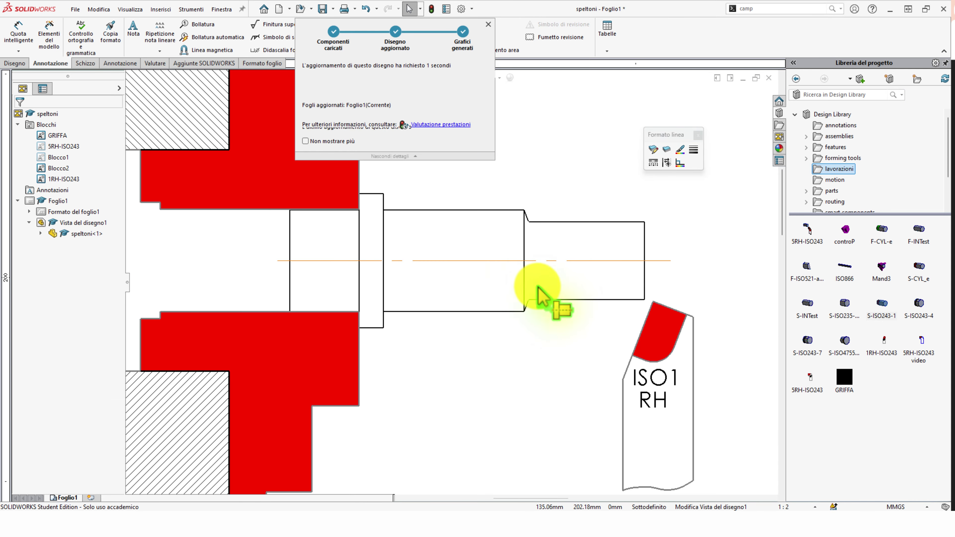
scroll(551, 301, "down", 3)
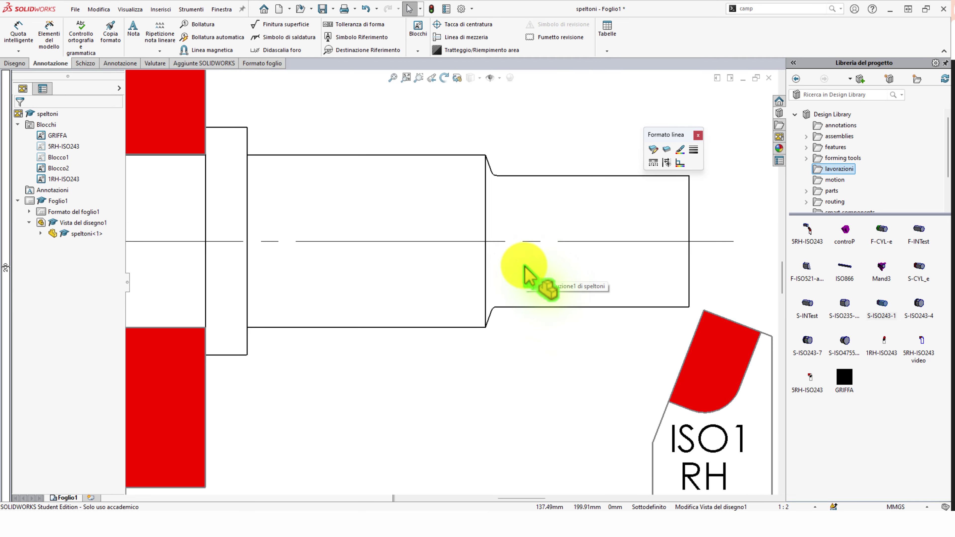
scroll(533, 278, "up", 2)
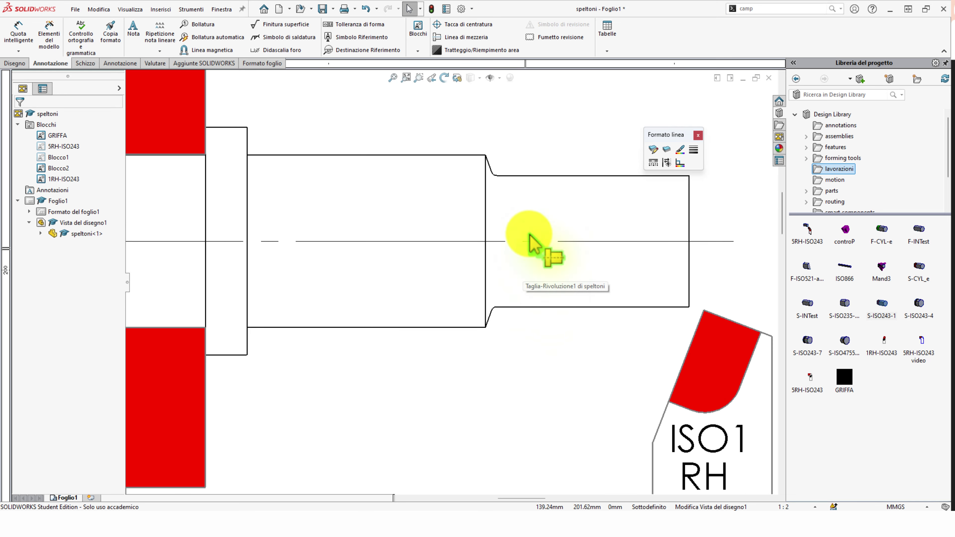
Step: Show the view's tangent edges as dashed (Bordi tangenti con carattere) and select the ISO1 RH block
left_click(497, 207)
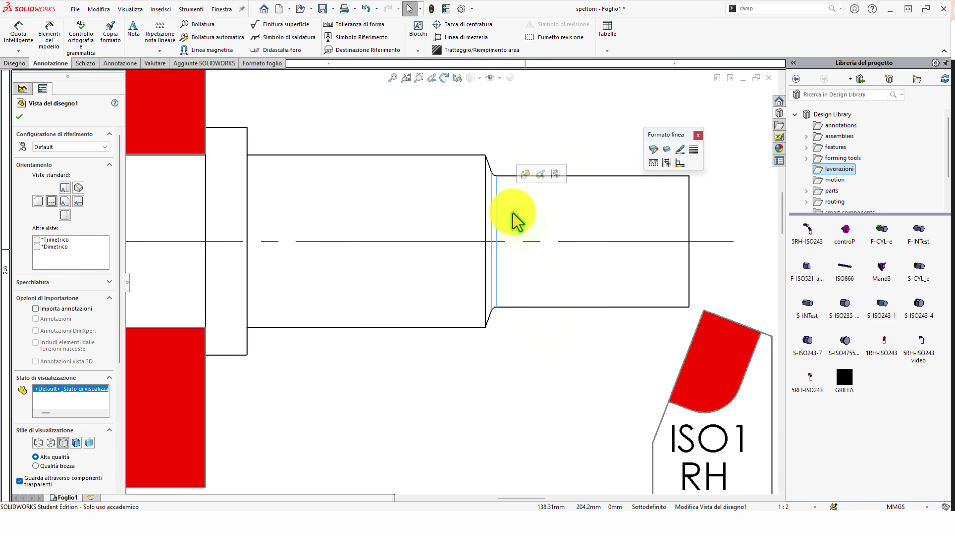
right_click(515, 213)
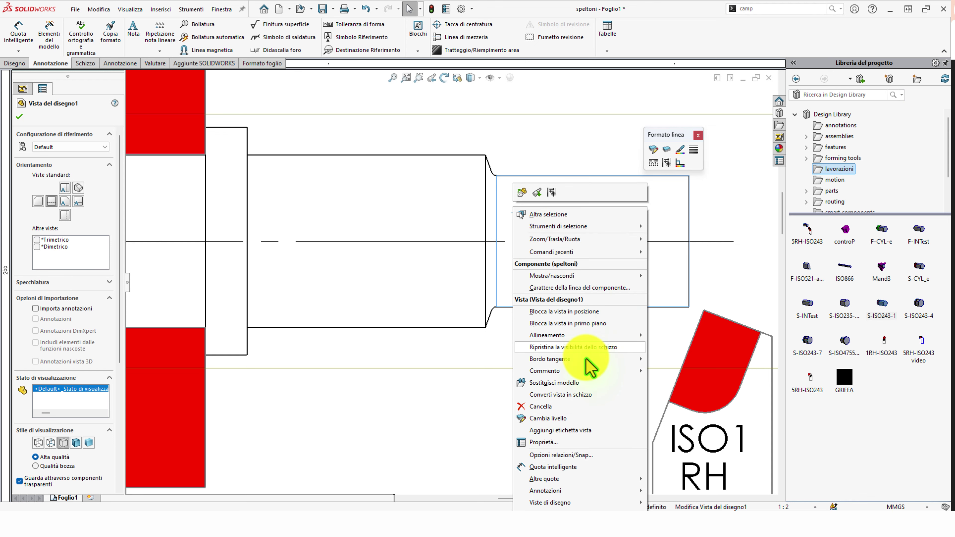
mouse_move(550, 359)
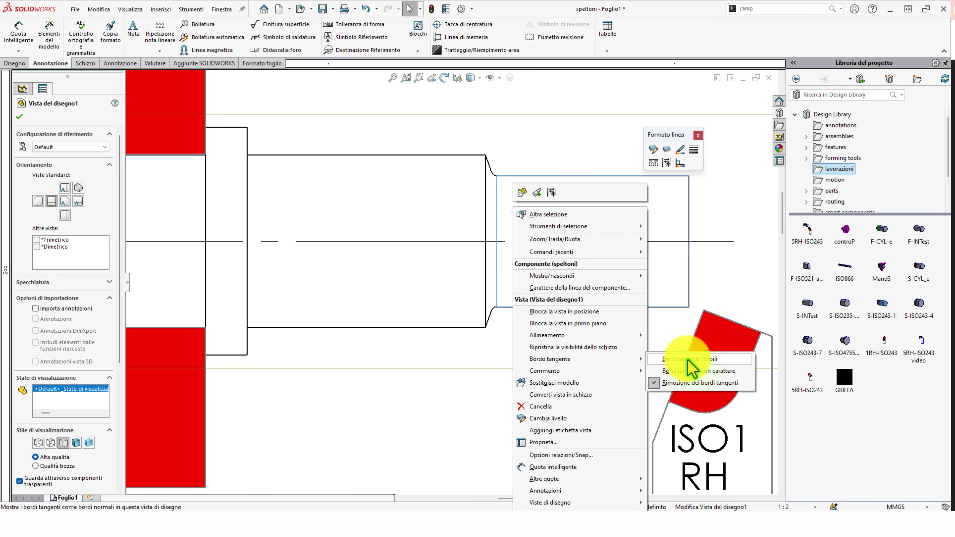
left_click(688, 365)
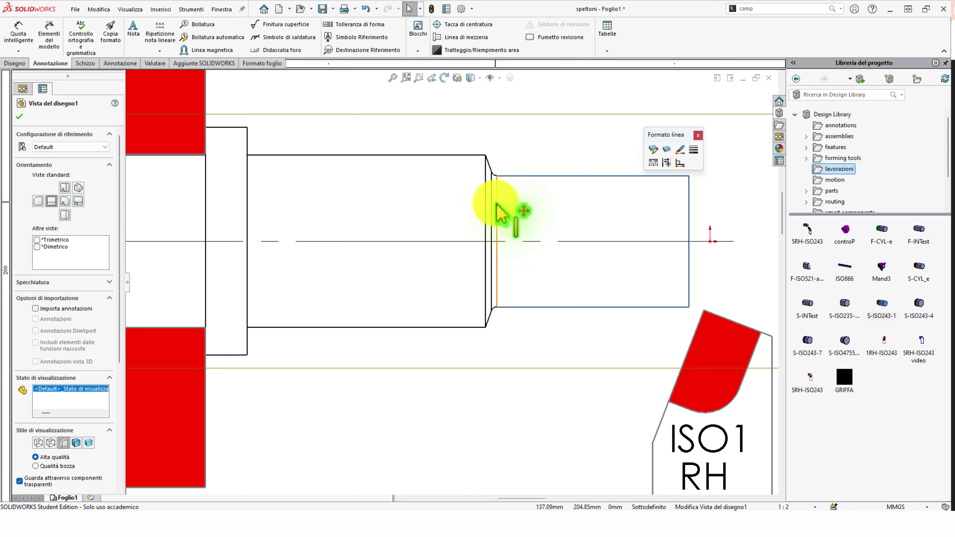
right_click(517, 201)
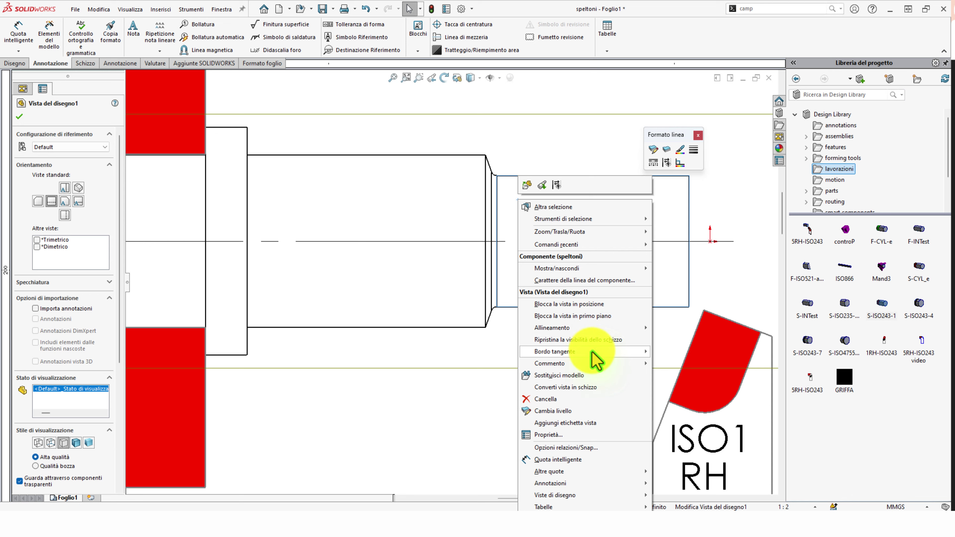
mouse_move(553, 351)
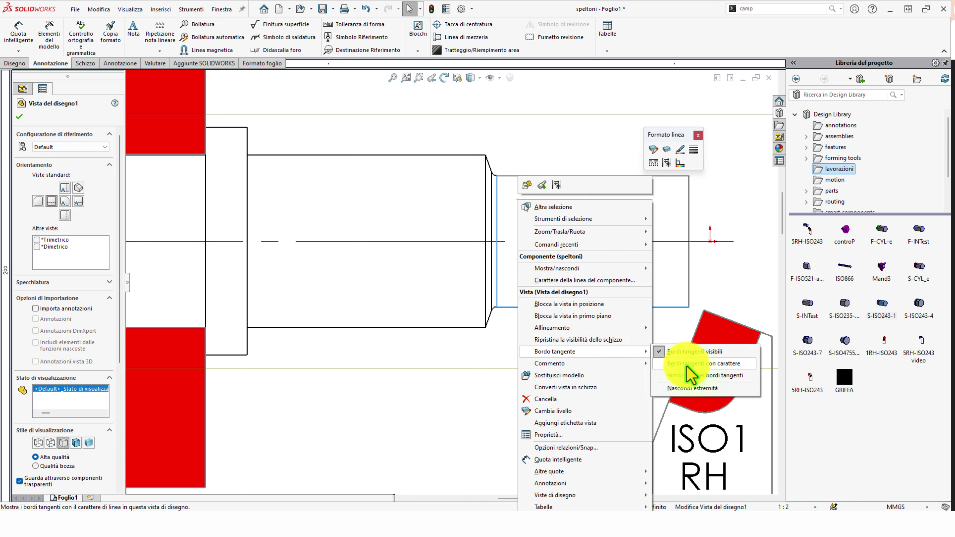
left_click(686, 364)
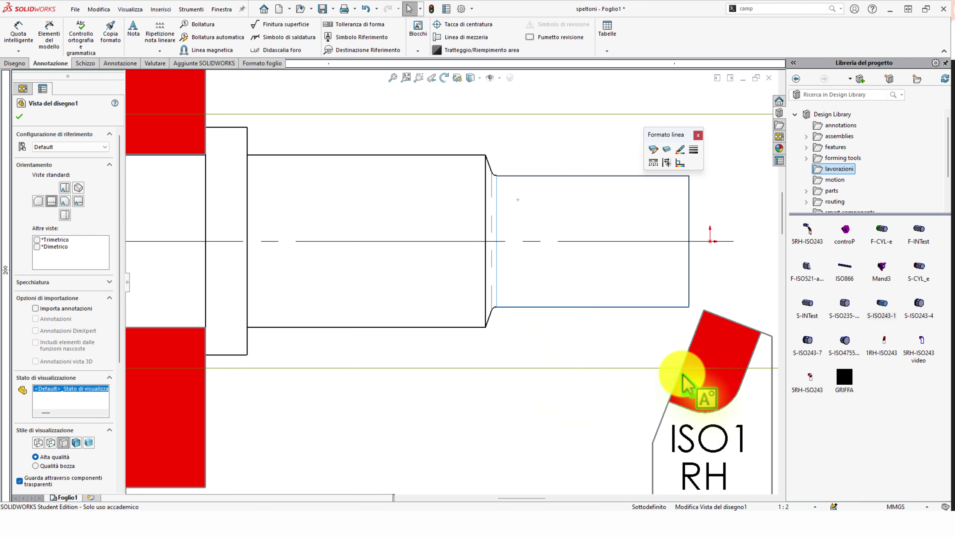
left_click(698, 318)
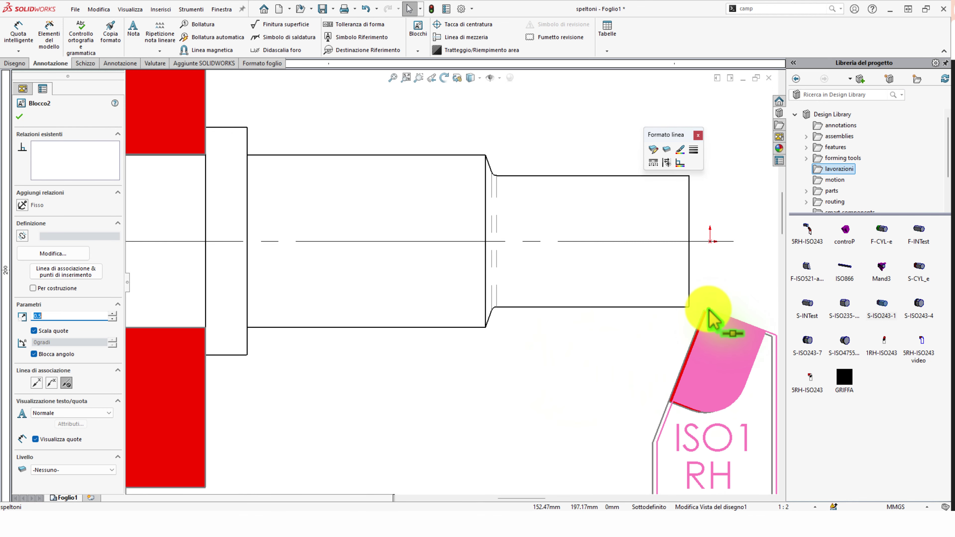
Step: Move the ISO1 RH tool block so its tip sits just below the shaft end
left_click_drag(708, 309, 708, 312)
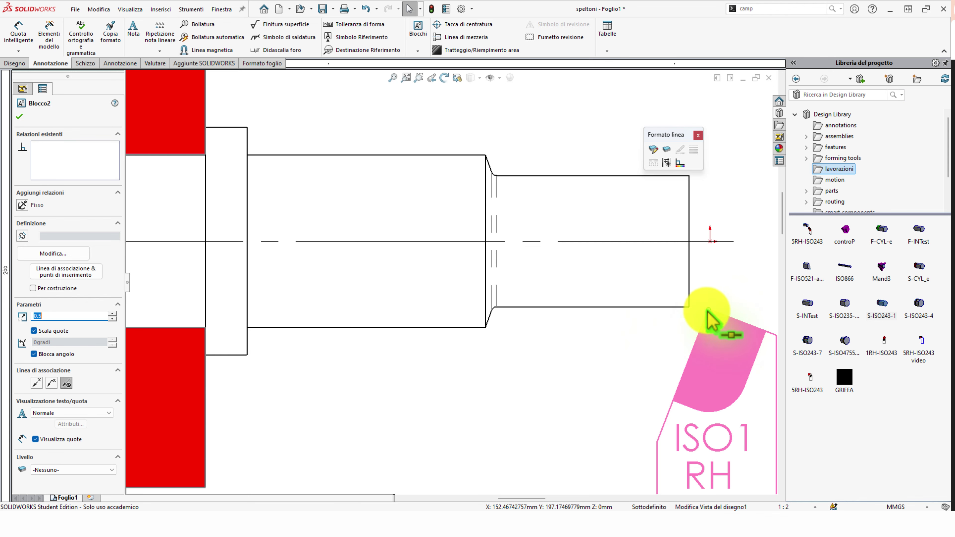
left_click_drag(674, 322, 688, 340)
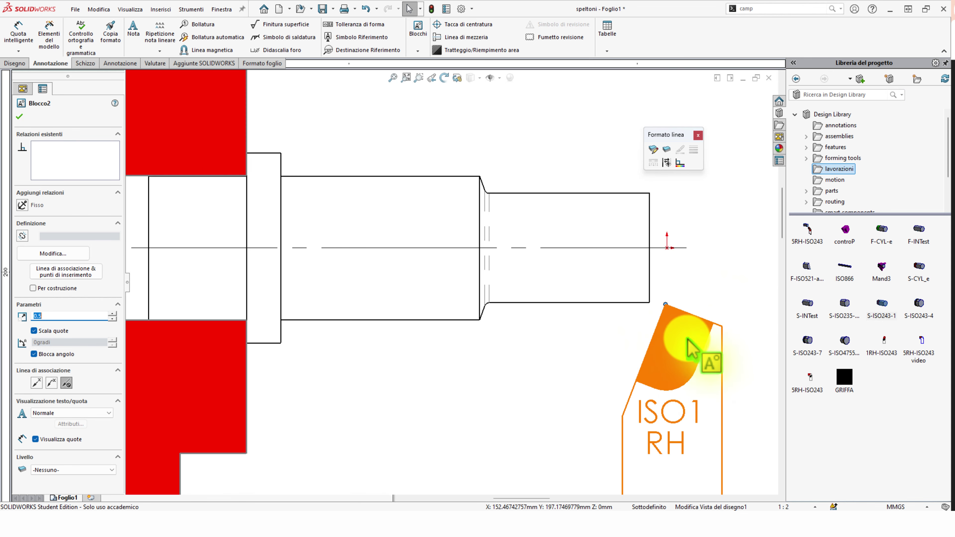
mouse_move(668, 307)
left_mouse_down()
mouse_move(490, 304)
mouse_move(668, 306)
mouse_move(667, 315)
left_mouse_up()
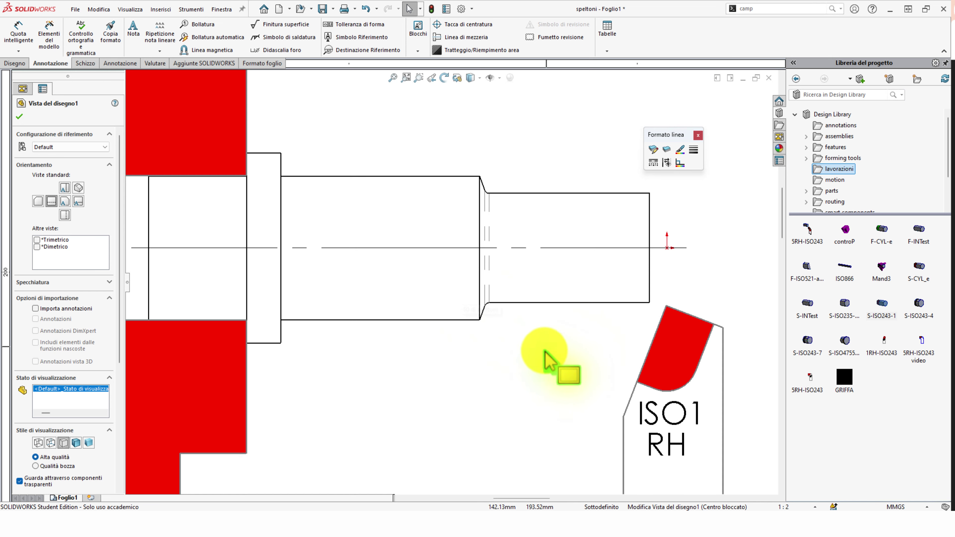
Step: Pan and zoom the drawing view to frame the shaft end and tool block
middle_click_drag(513, 305, 600, 313)
scroll(600, 312, "up", 2)
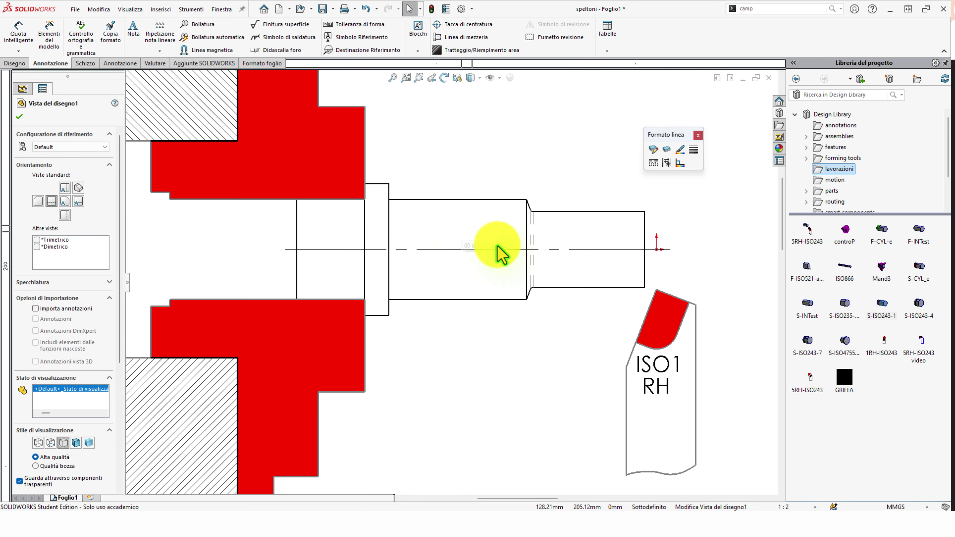
scroll(496, 252, "up", 3)
middle_click_drag(518, 288, 562, 372)
scroll(621, 313, "down", 1)
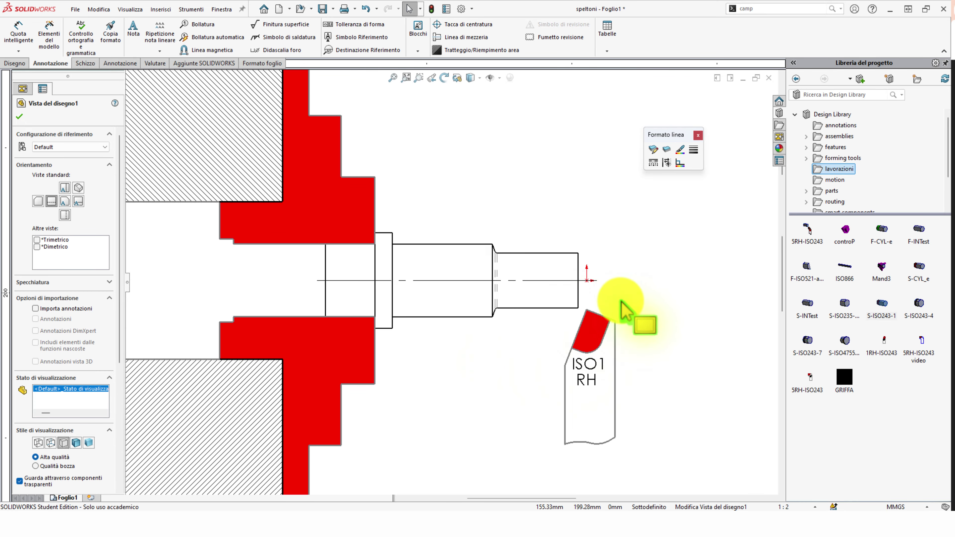
scroll(579, 305, "down", 1)
scroll(529, 251, "down", 1)
Step: Add a 2.00 Quota intelligente dimension from the shaft end edge to the tool block
left_click(19, 32)
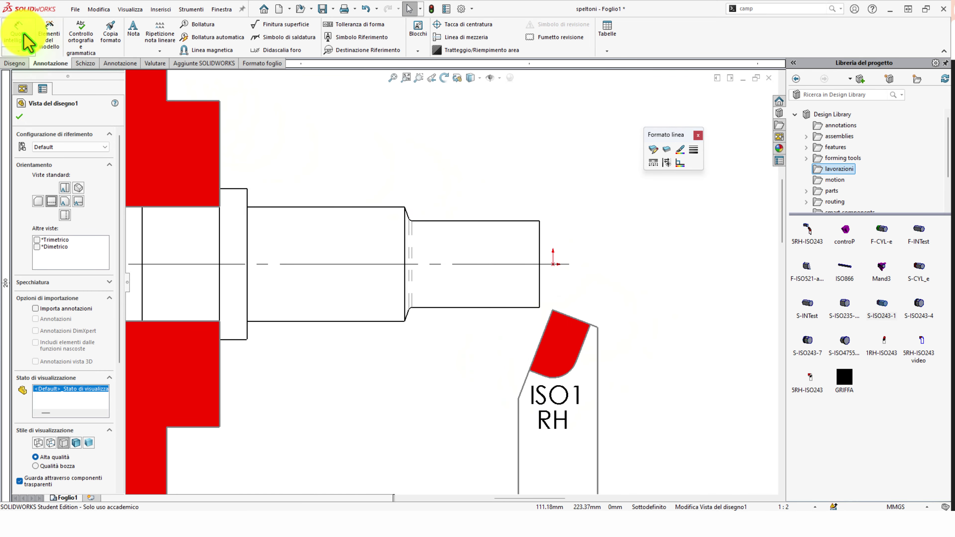
scroll(548, 294, "down", 1)
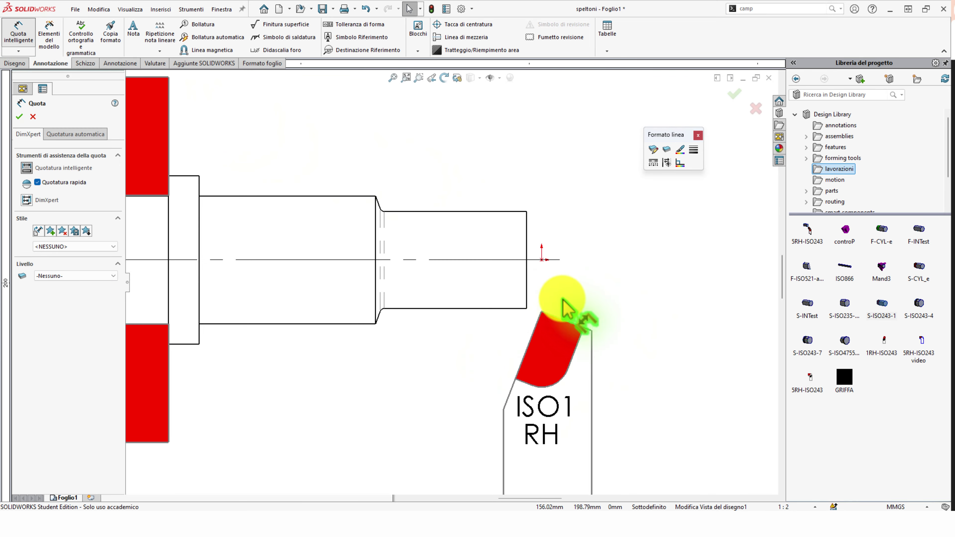
left_click(527, 297)
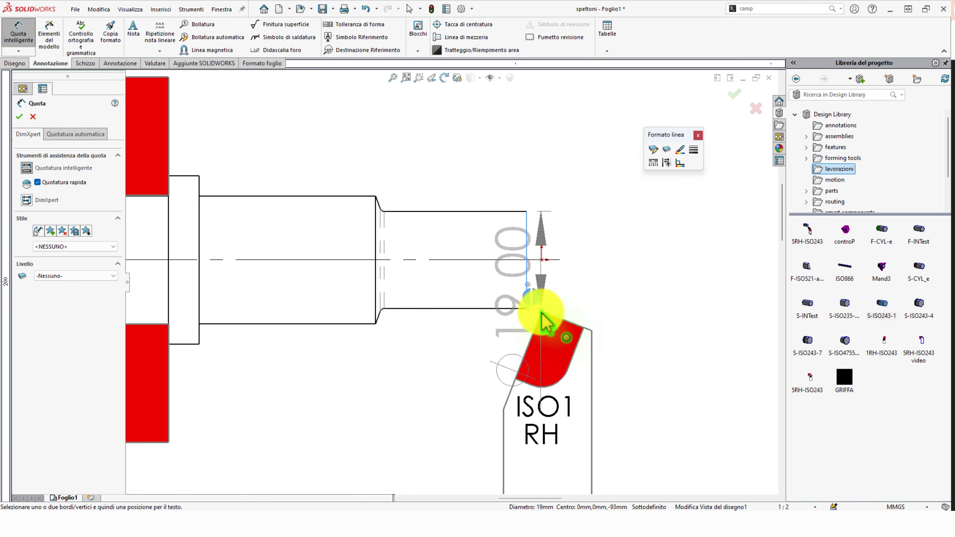
left_click(543, 320)
left_click(636, 279)
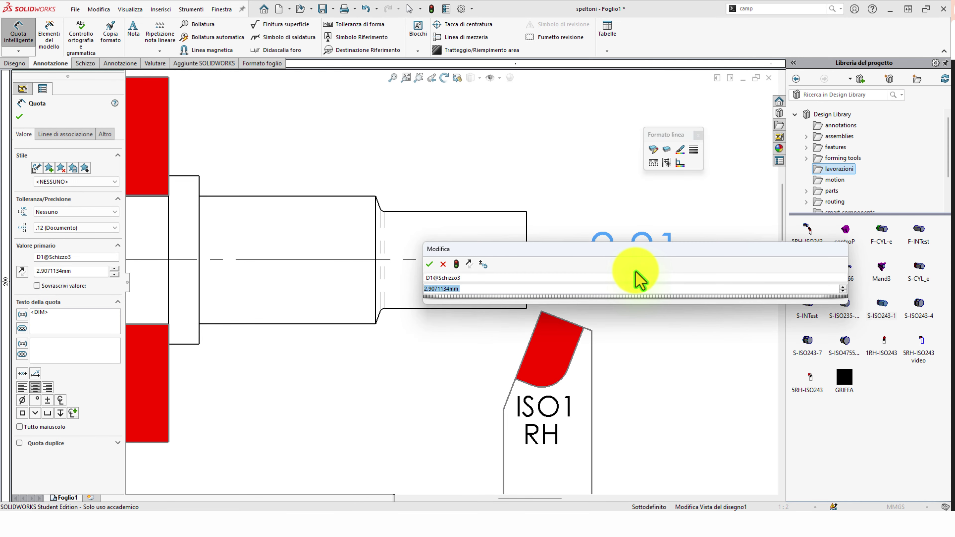
type("2")
left_click(429, 264)
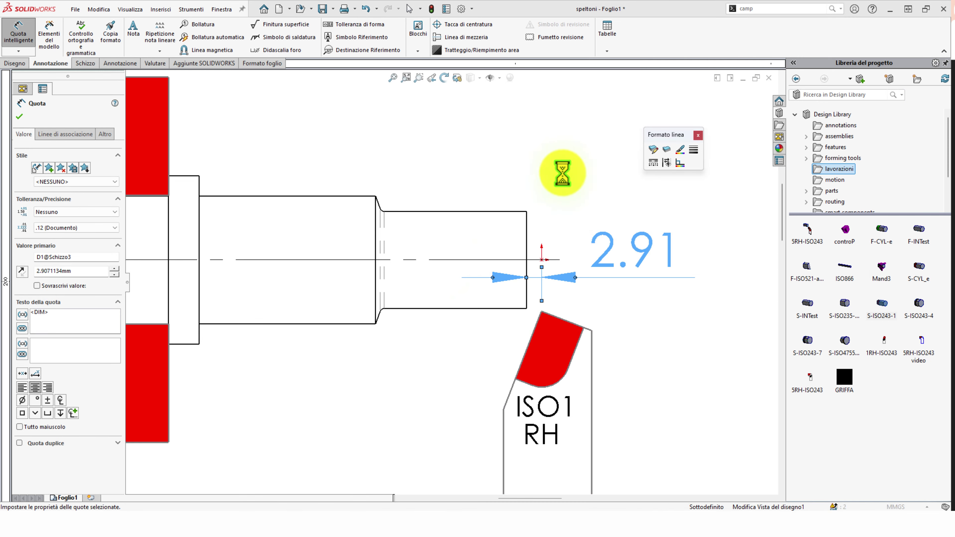
left_click(562, 180)
Step: Start a second dimension between the shaft's lower edge and the tool block
scroll(426, 228, "up", 3)
scroll(511, 236, "down", 2)
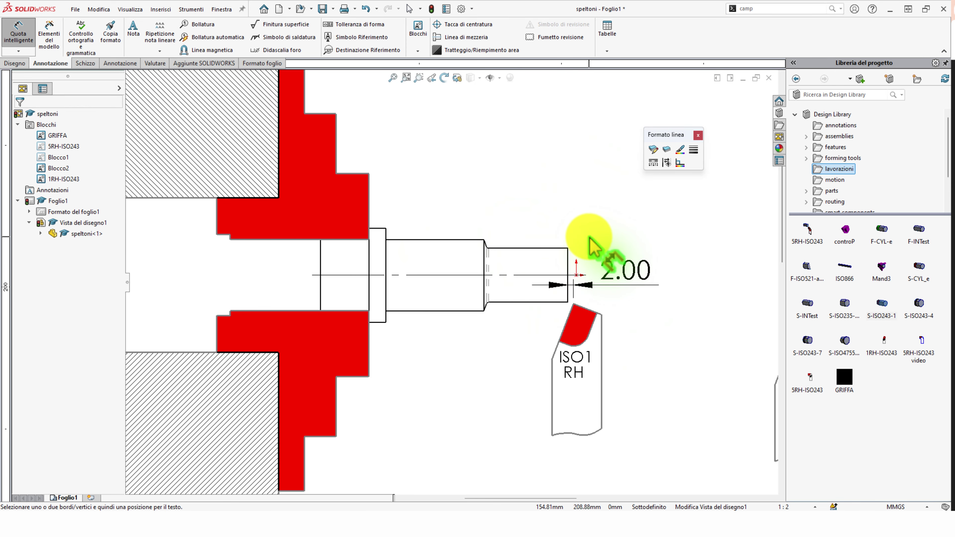
scroll(501, 309, "down", 1)
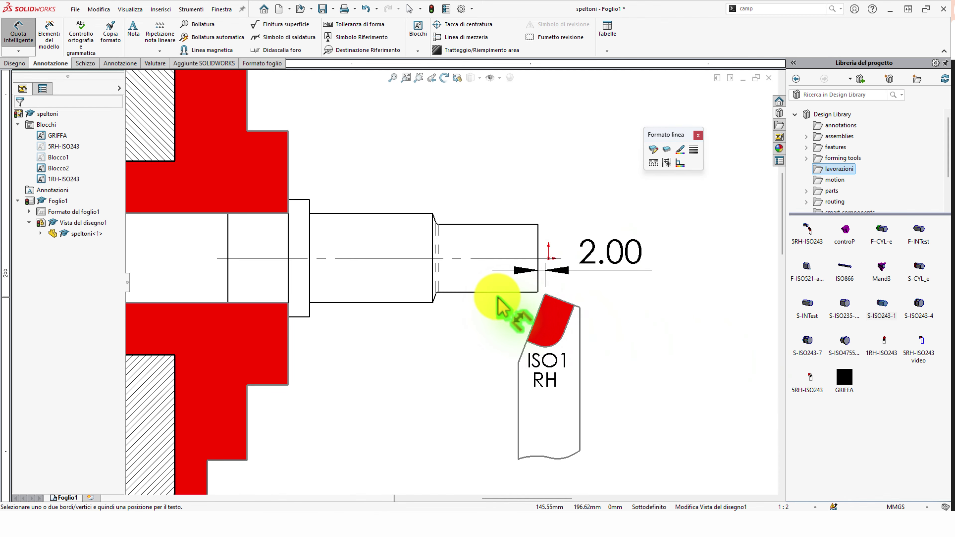
scroll(504, 309, "down", 2)
scroll(511, 301, "down", 1)
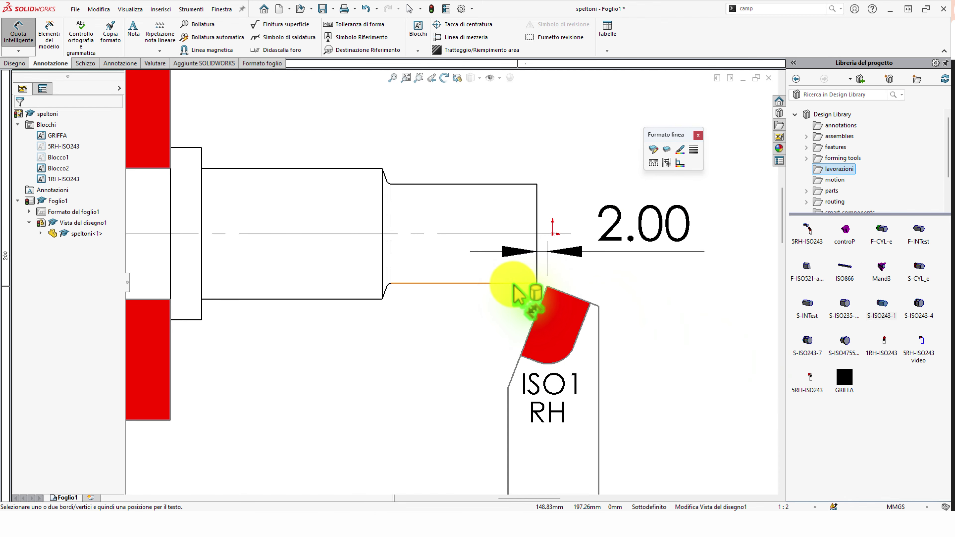
left_click(513, 283)
left_click(359, 300)
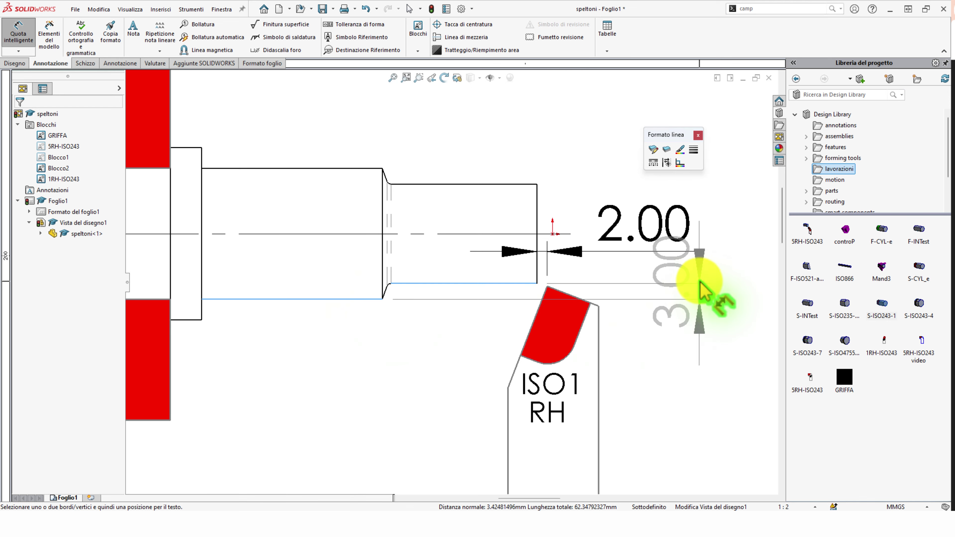
Step: Place the vertical 3.00 dimension right of the ISO1 RH block, then pick its corner and shaft edges
left_click(708, 370)
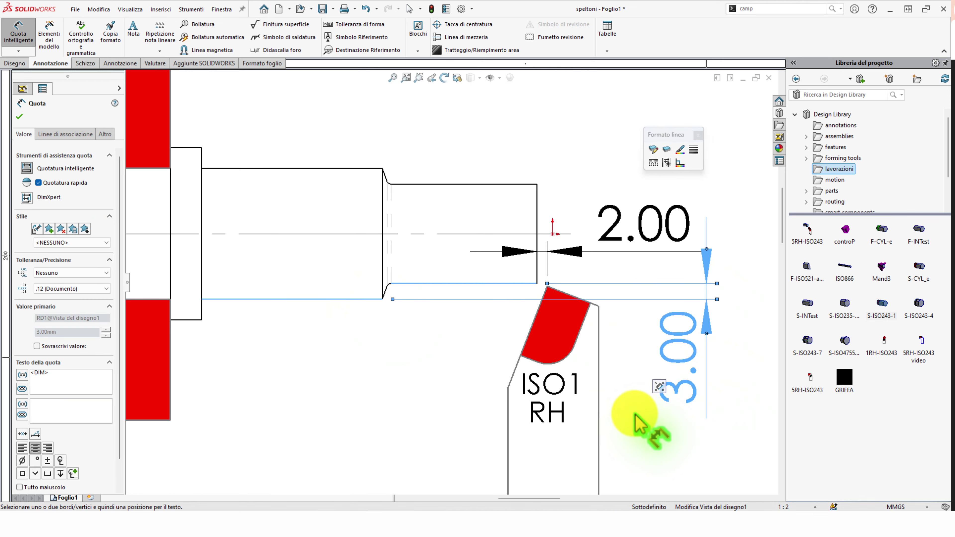
scroll(645, 395, "up", 3)
middle_click_drag(641, 395, 648, 406, "ctrl")
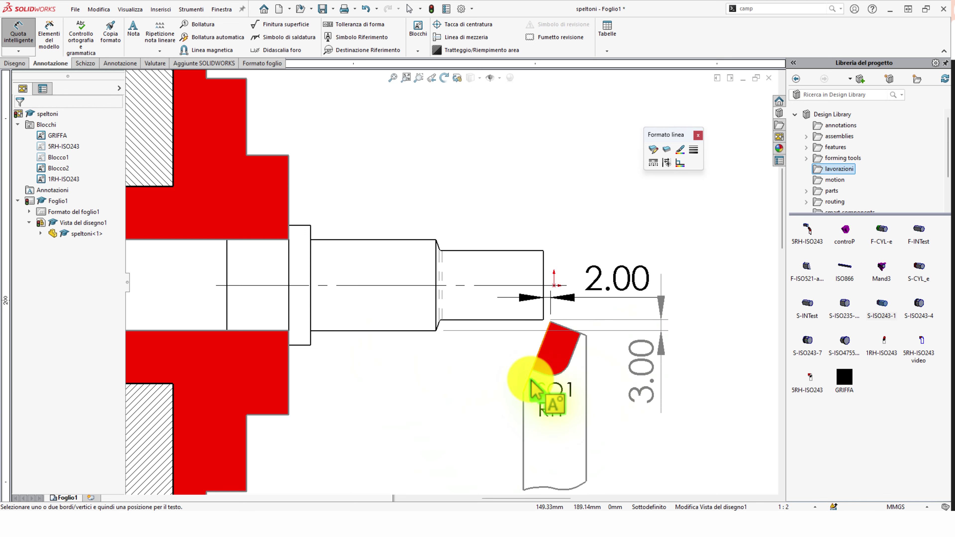
left_click(523, 391)
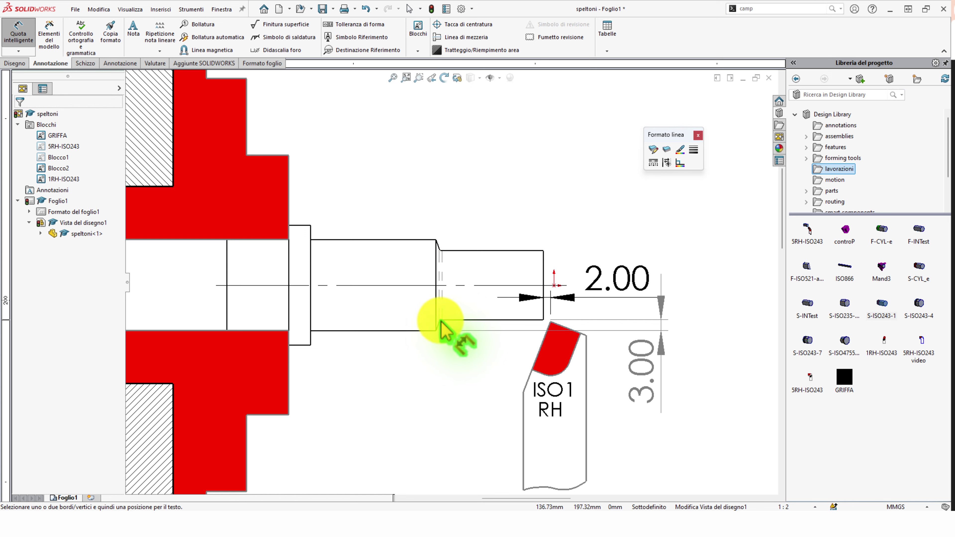
left_click(439, 331)
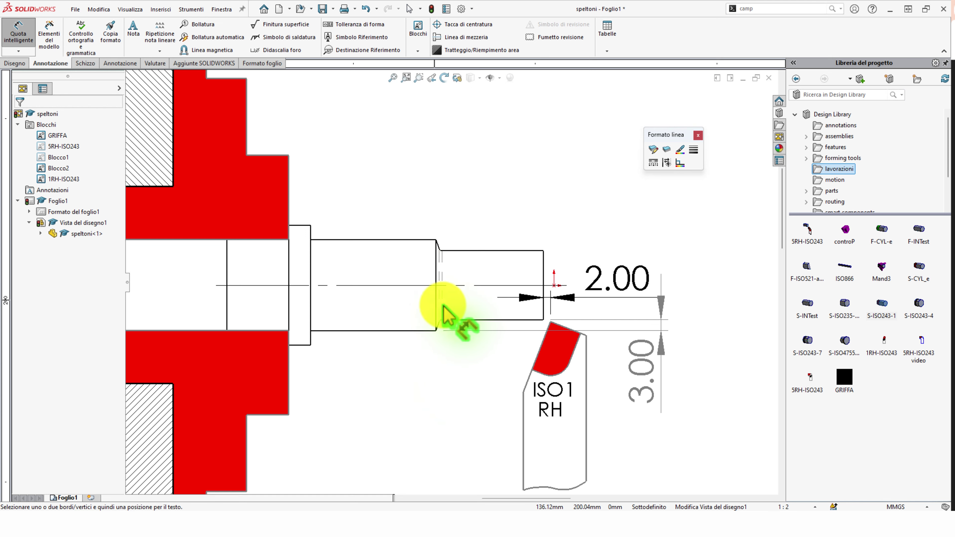